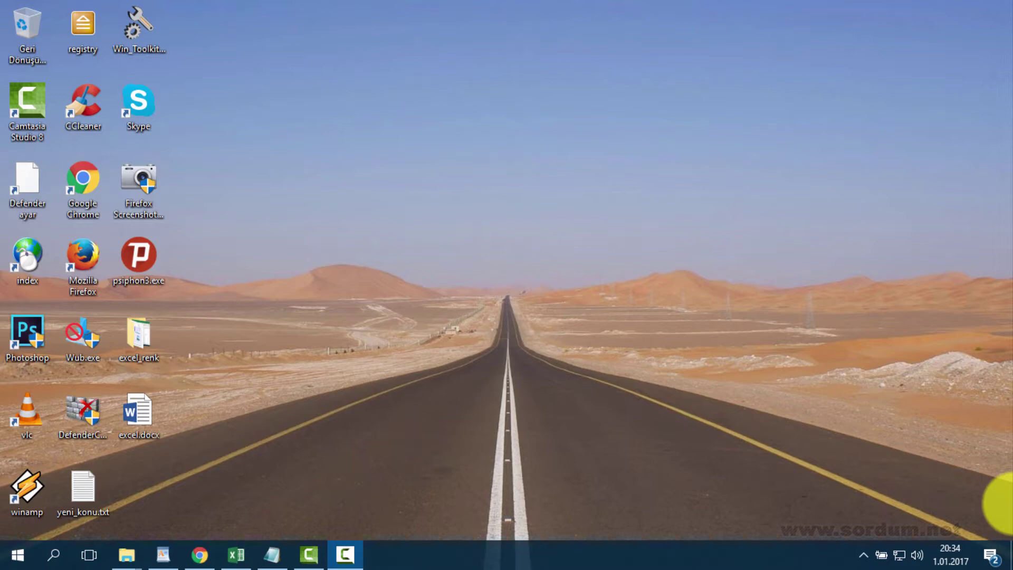
Step: Bring up the Kitap1.xlsx workbook in Excel from the taskbar
left_click(236, 554)
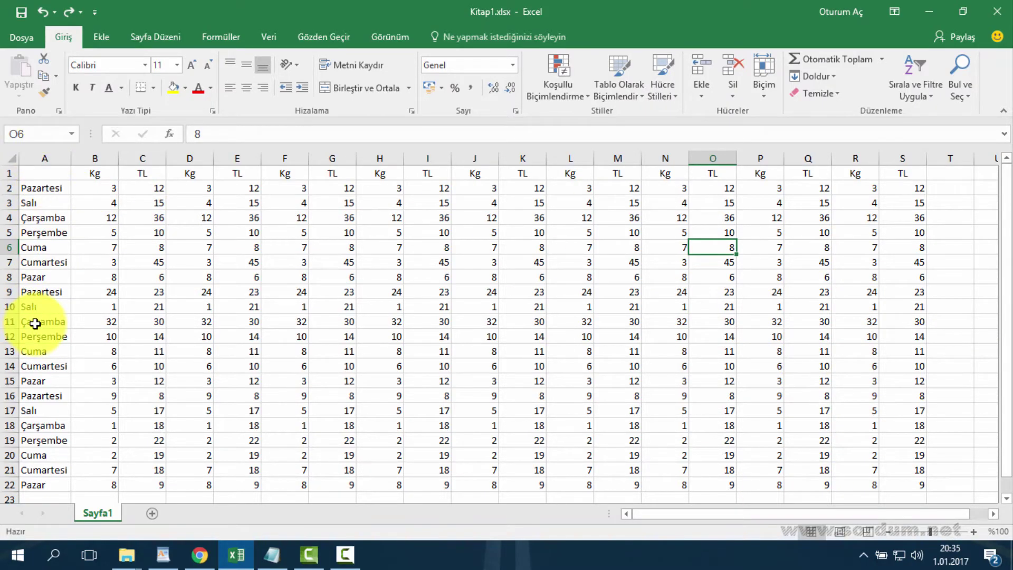
left_click(83, 171)
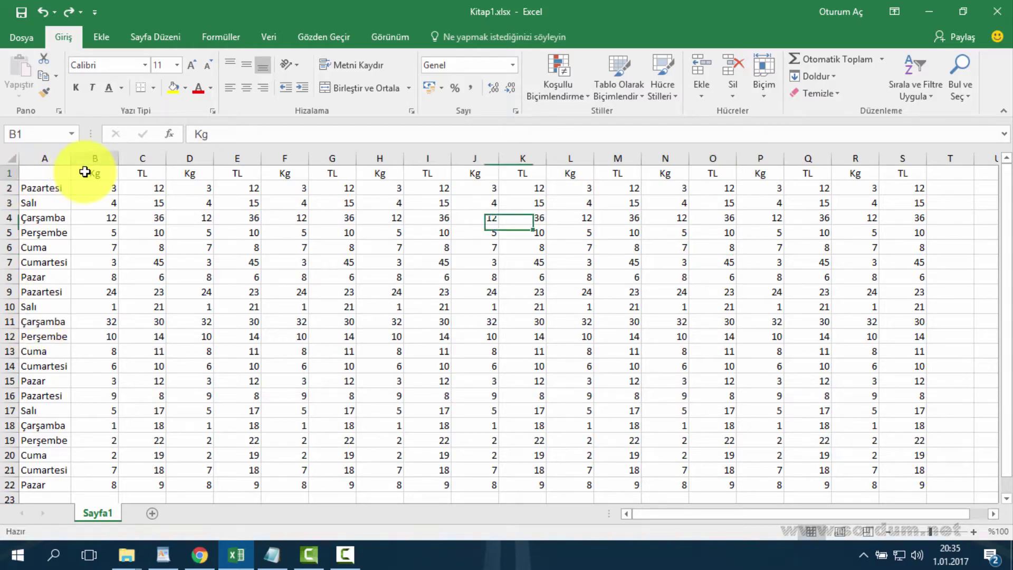
left_click(132, 172)
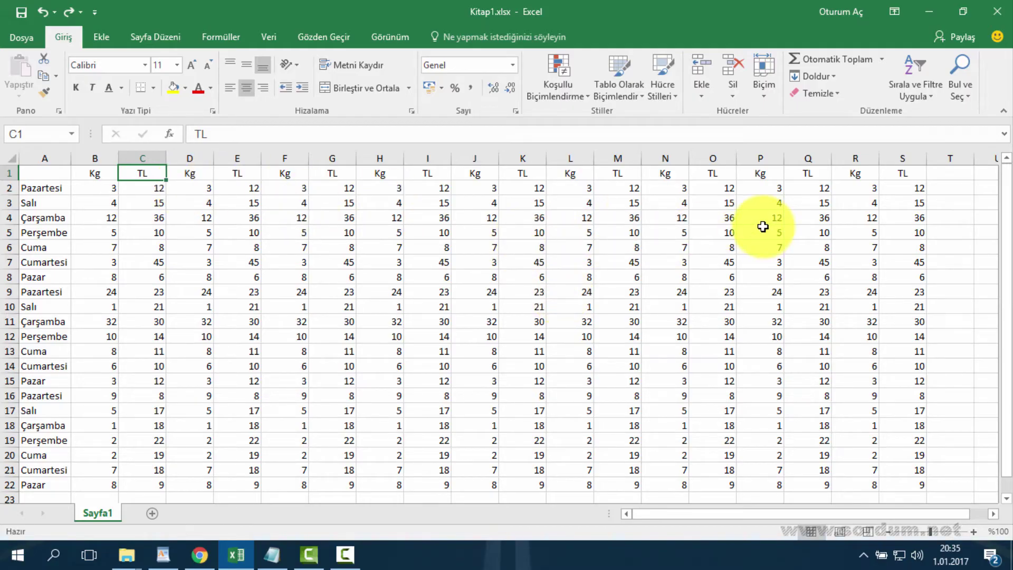
key("Left")
left_click(80, 187)
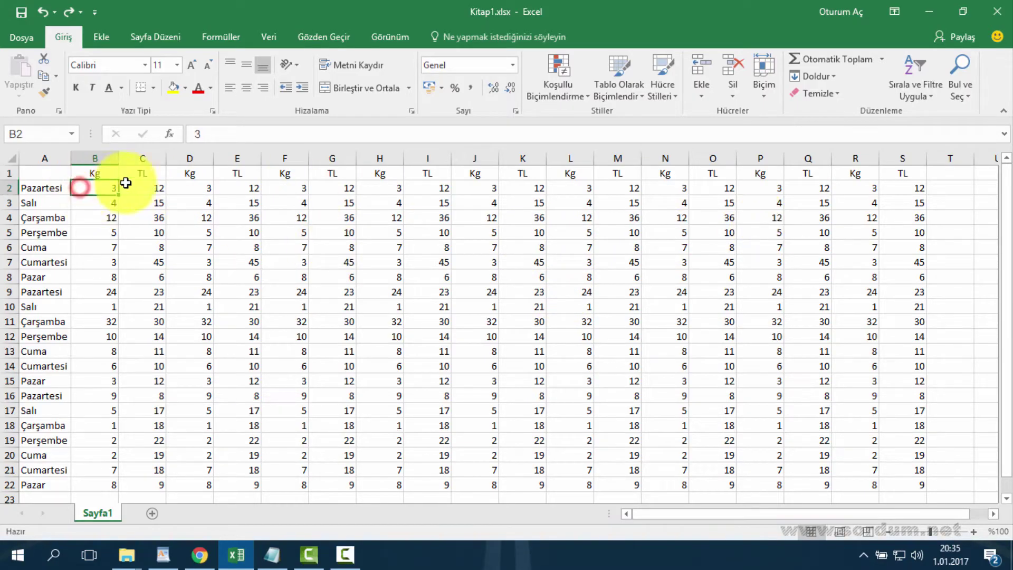
left_click(153, 189)
left_click(301, 185)
left_click(327, 207)
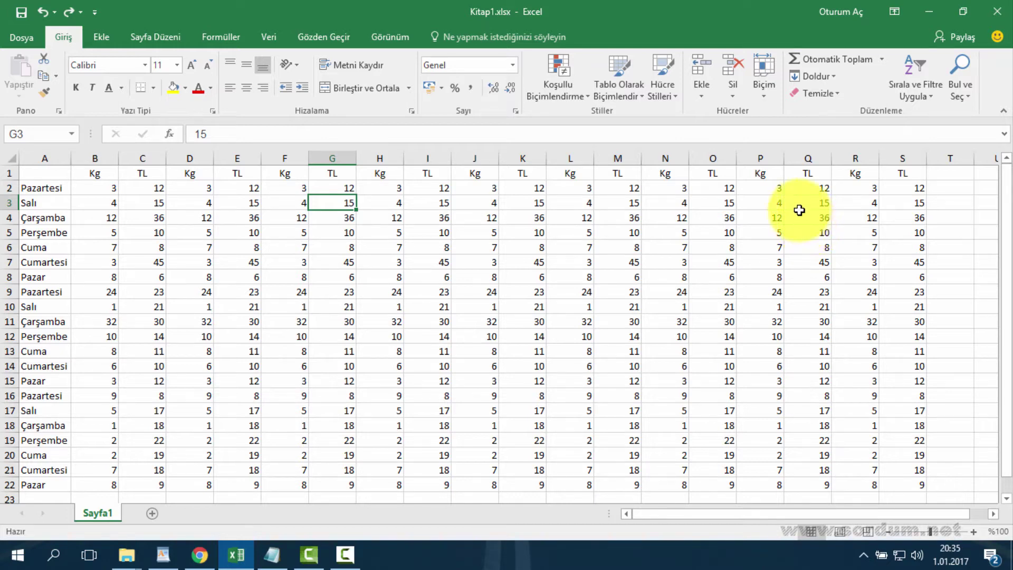
left_click_drag(32, 174, 46, 153)
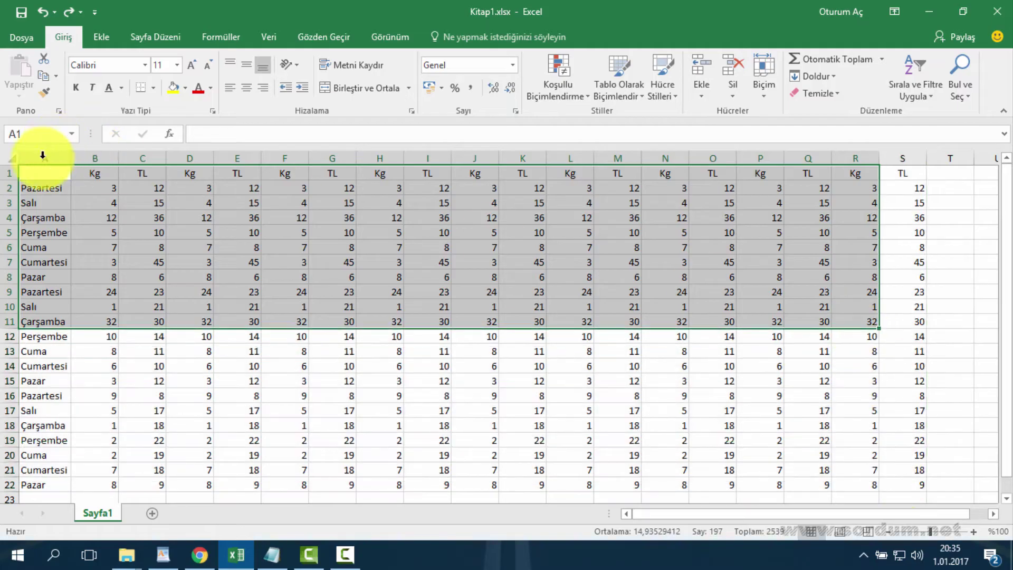
Step: Format the whole sheet as a table with a blue banded style, generating headers Sütun1, Kg2, TL3
left_click(6, 157)
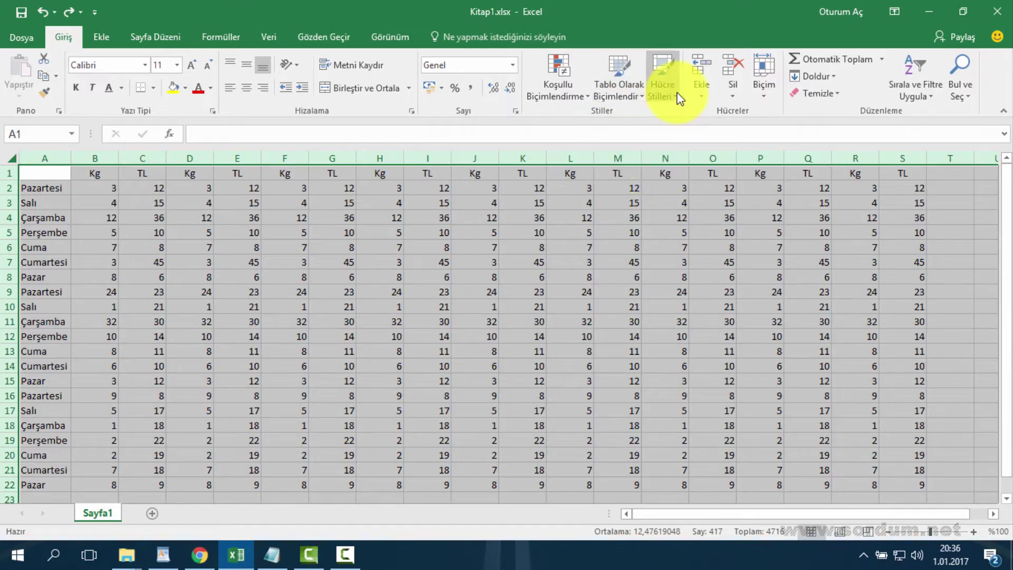
left_click(633, 96)
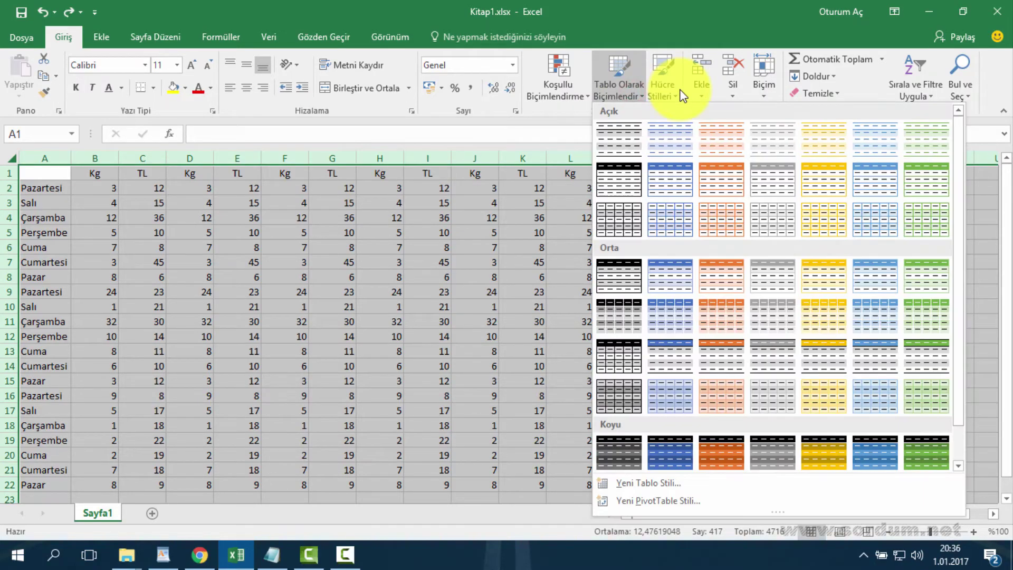
left_click(660, 144)
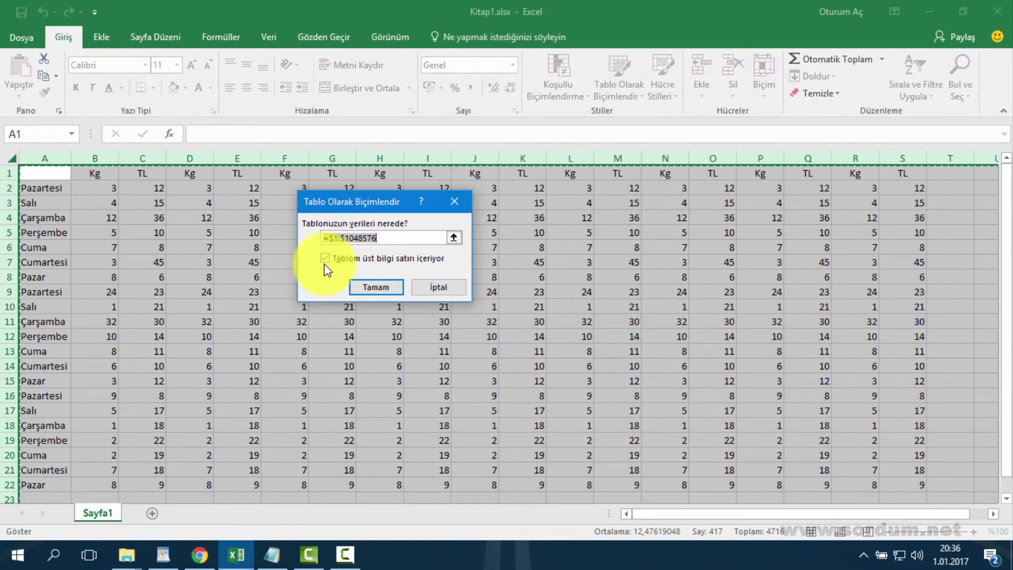
left_click(377, 287)
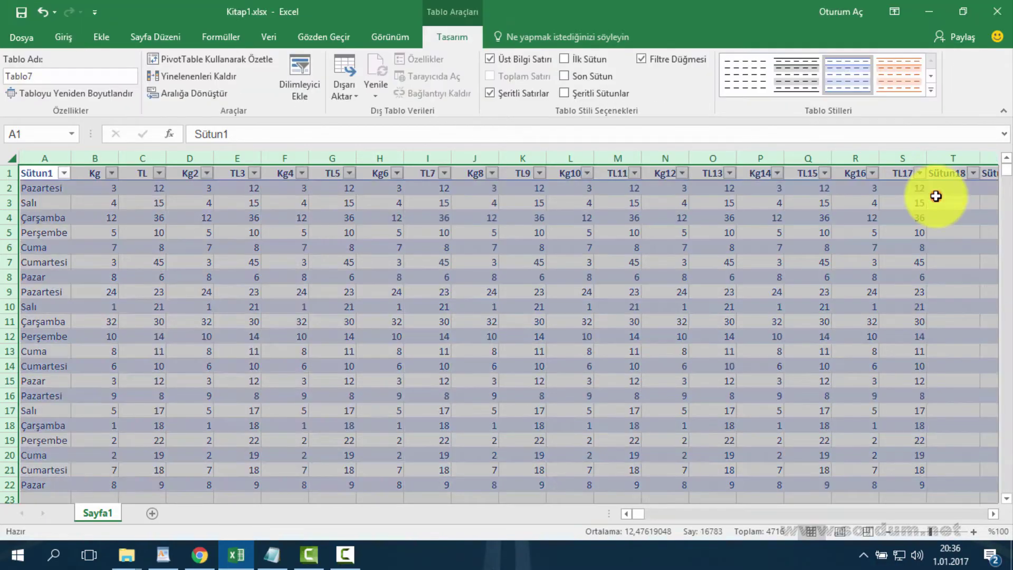
Step: Turn off the table's header row from the table design options
left_click(937, 199)
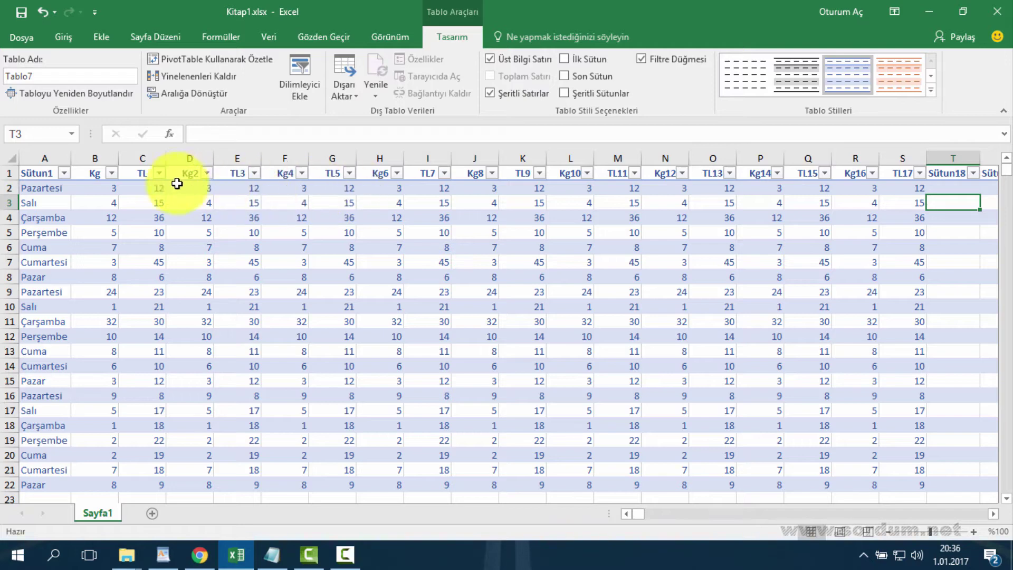
left_click(302, 177)
left_click(251, 172)
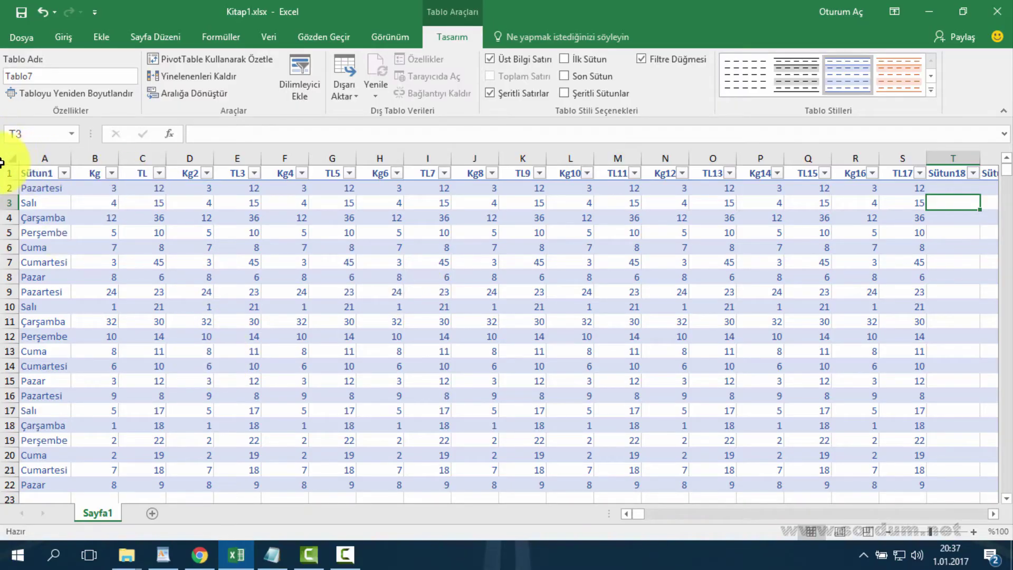
left_click(7, 157)
left_click(451, 38)
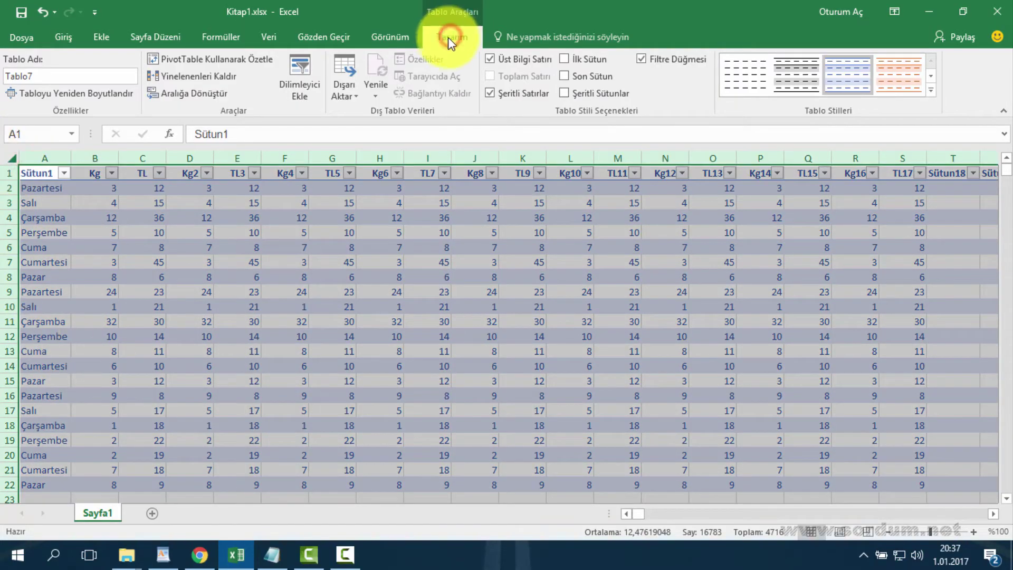
left_click(489, 58)
left_click(142, 188)
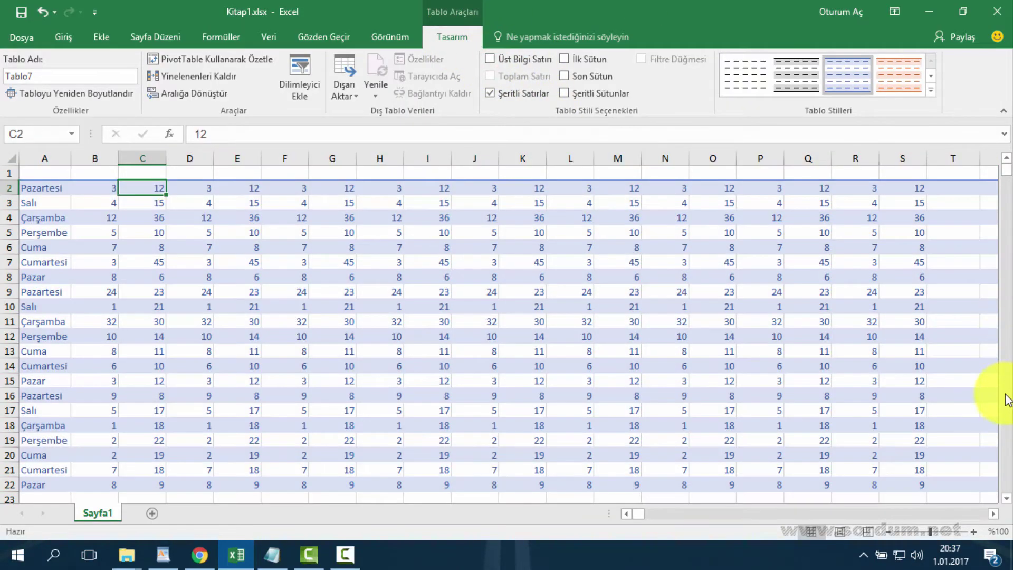
left_click(70, 188)
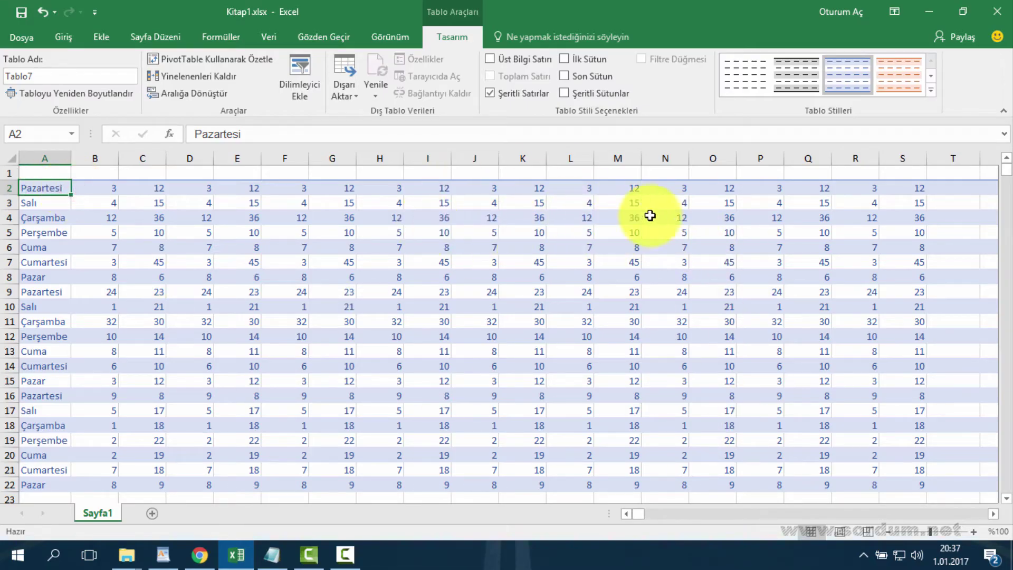
Step: Undo the table formatting twice, clear columns J1:S22, and select the remaining data A1:I22
left_click(42, 13)
left_click(42, 13)
left_click_drag(470, 173, 916, 445)
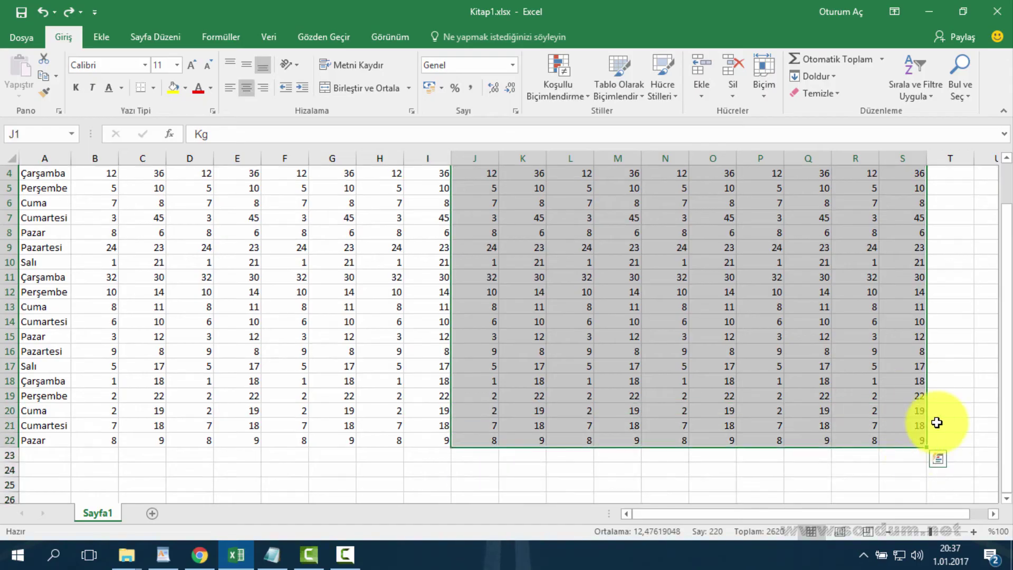
scroll(934, 419, "up", 1)
key("Delete")
left_click_drag(27, 188, 442, 454)
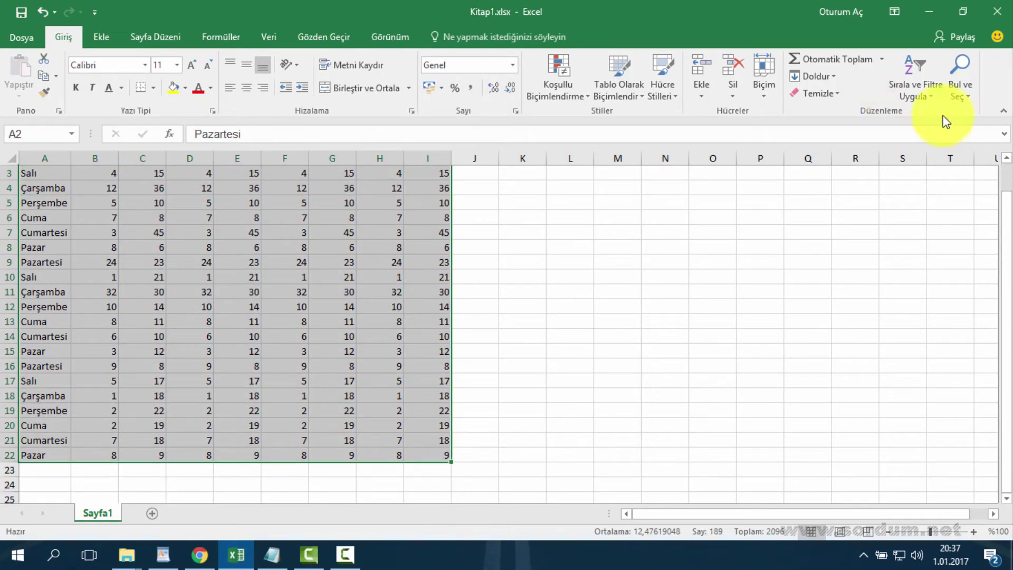
left_click_drag(1005, 224, 1006, 216)
Step: Create a formula-based conditional formatting rule using =VE($B2<>"";MOD(SATIR();2)=1) copied from Notepad
left_click(576, 94)
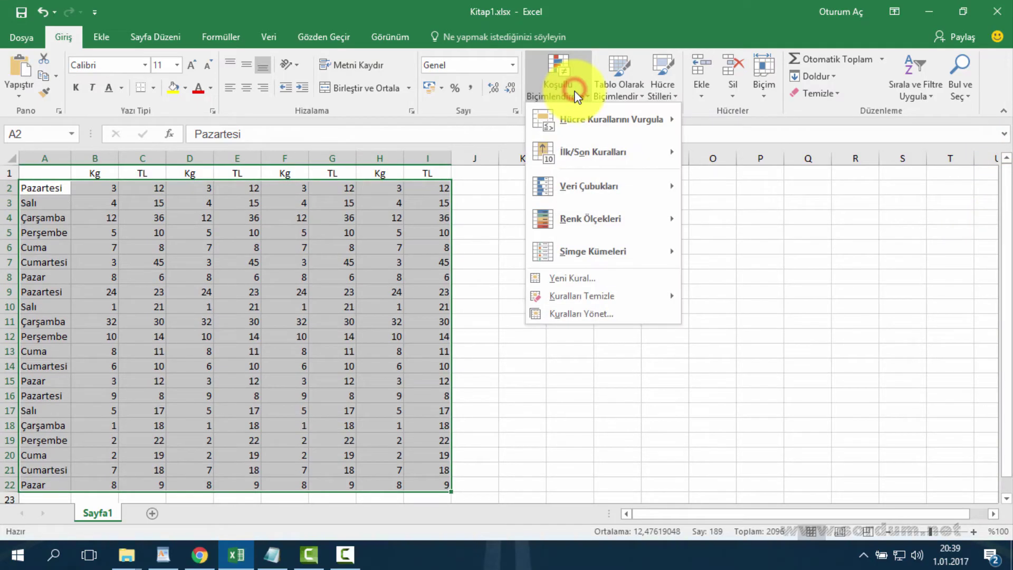
left_click(580, 277)
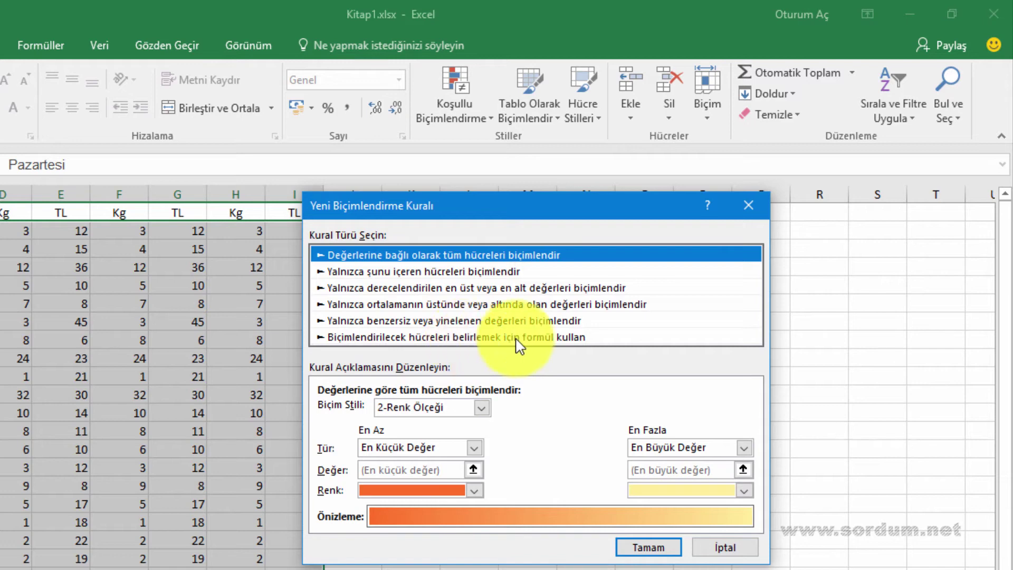
left_click(537, 338)
left_click_drag(483, 205, 555, 229)
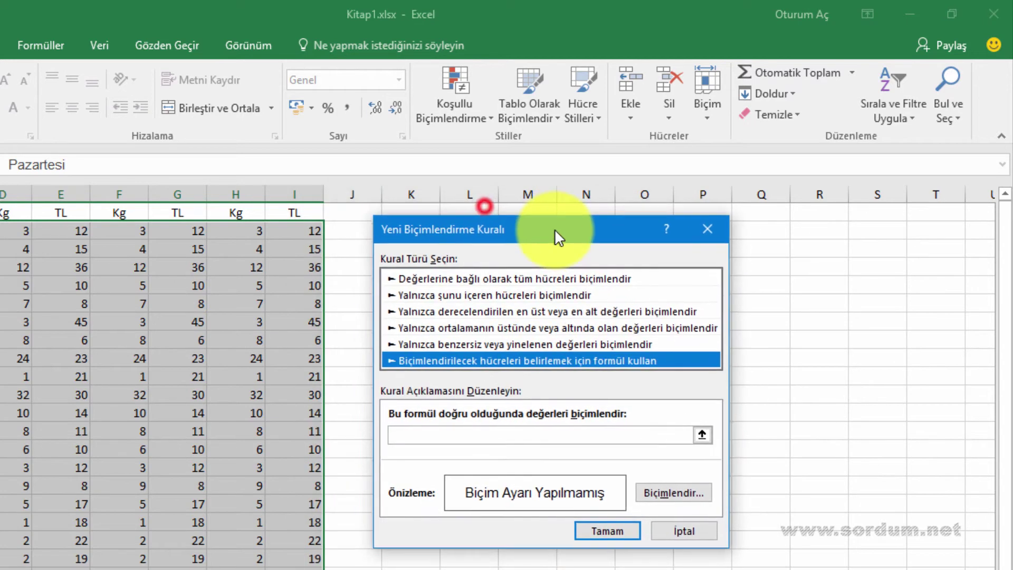
key("alt+Tab")
left_click_drag(243, 151, 29, 153)
right_click(79, 150)
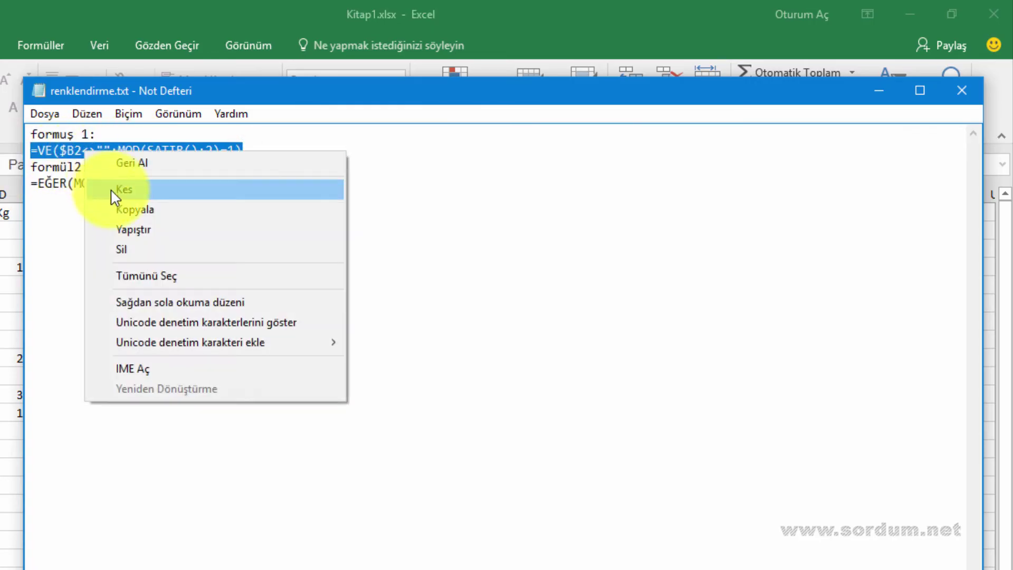
left_click(153, 208)
left_click(877, 90)
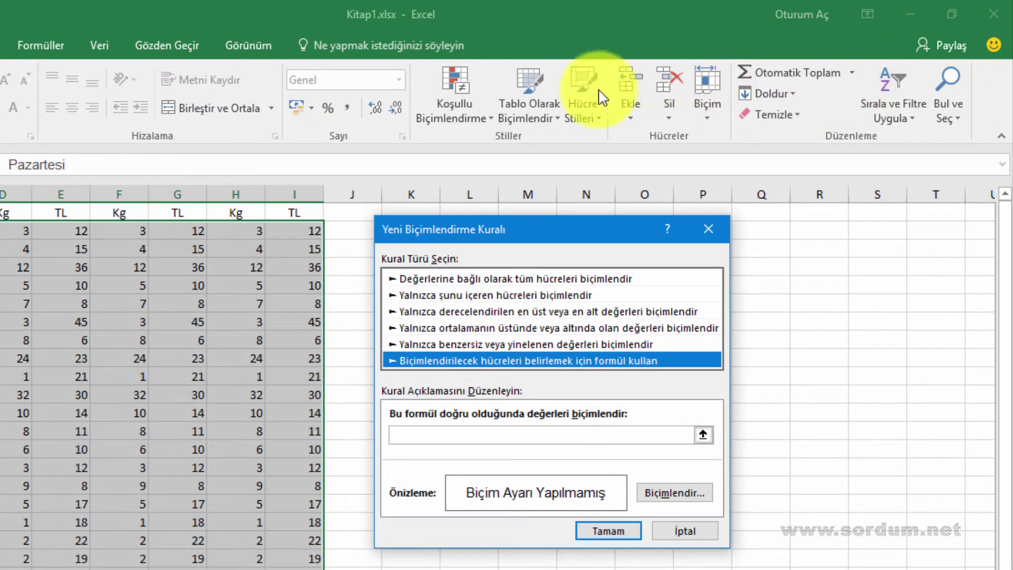
left_click(428, 437)
key("ctrl+v")
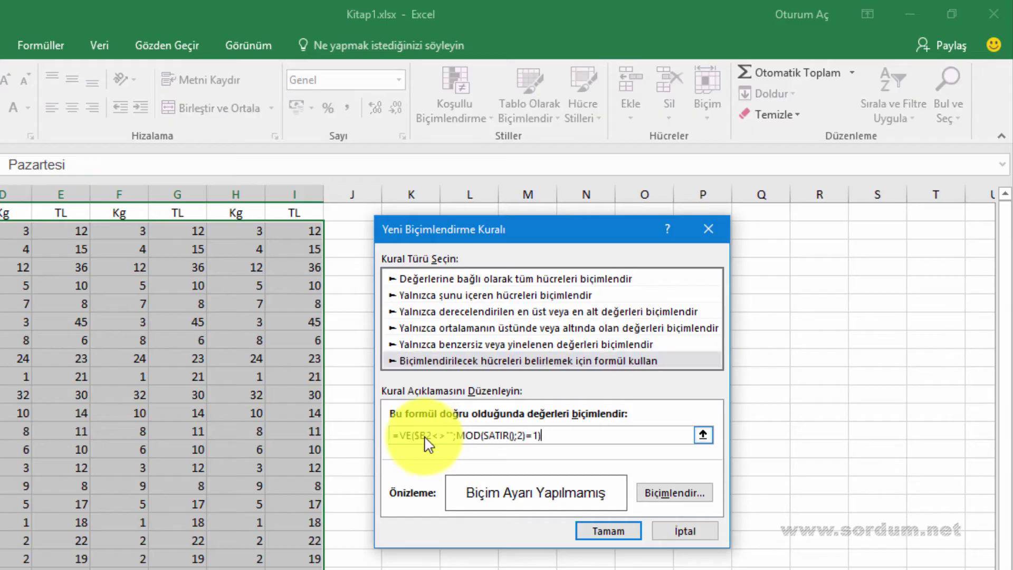
Step: Give the rule a light orange fill and apply it to shade odd rows
left_click(674, 493)
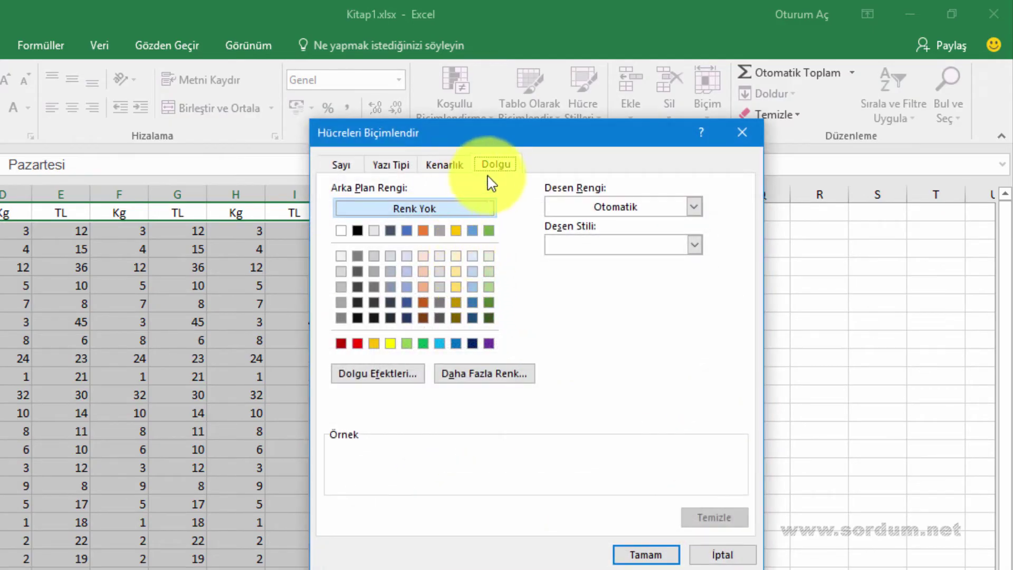
left_click(426, 272)
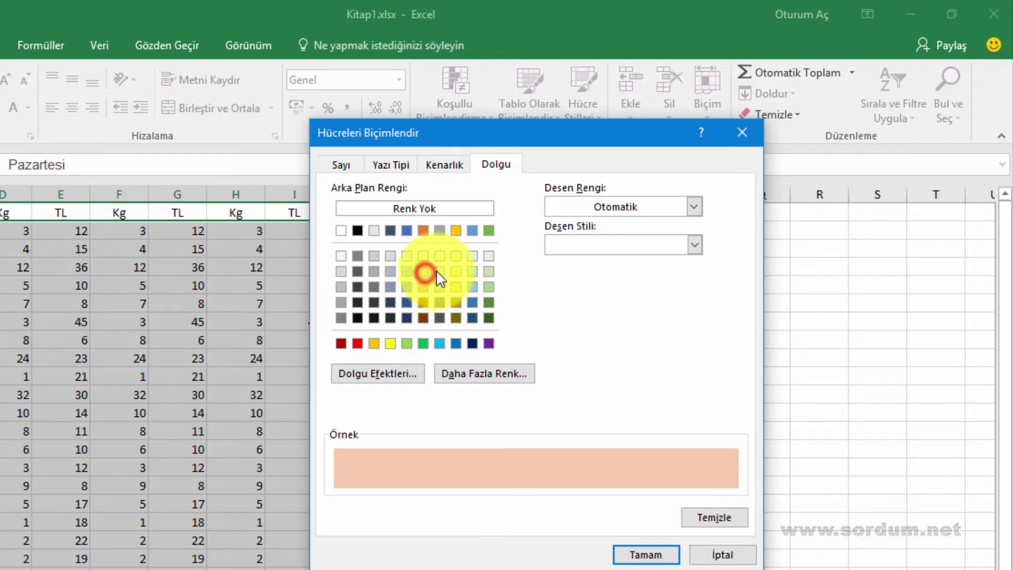
left_click(645, 554)
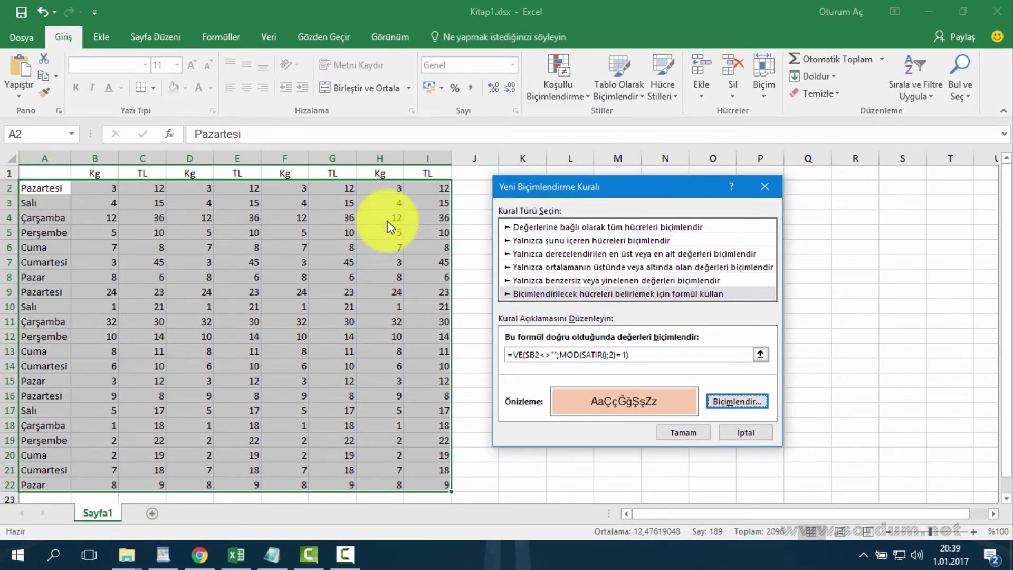
left_click(533, 354)
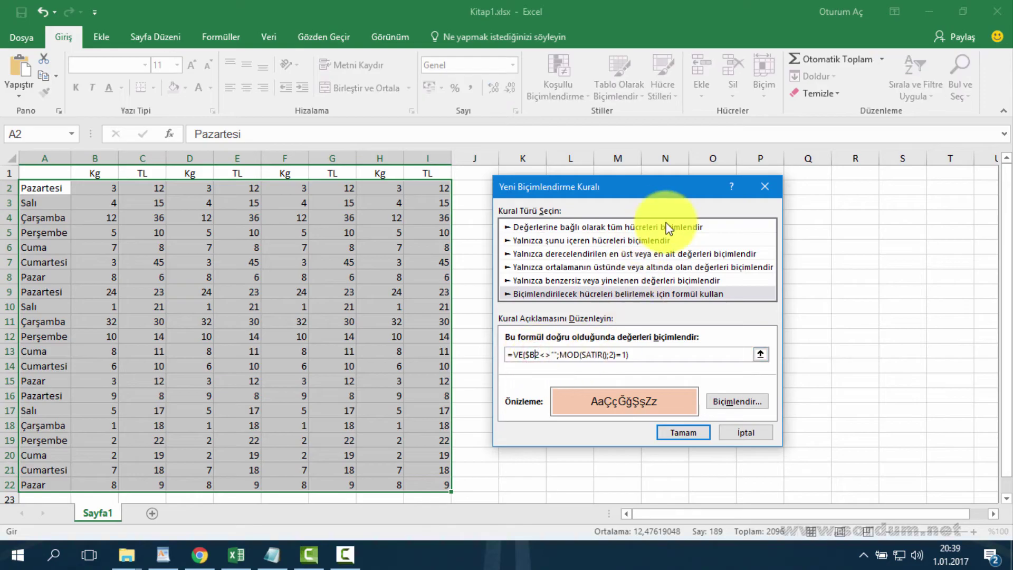
left_click(685, 430)
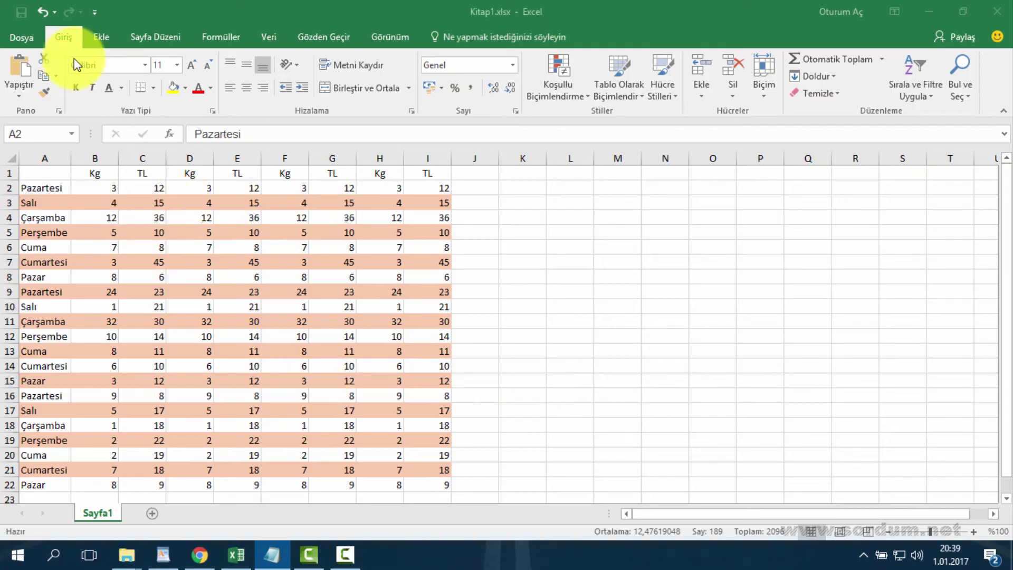
Step: Undo the orange banding, reselect A2:I22, and start a new formula-based rule
left_click(40, 12)
left_click_drag(54, 189, 441, 242)
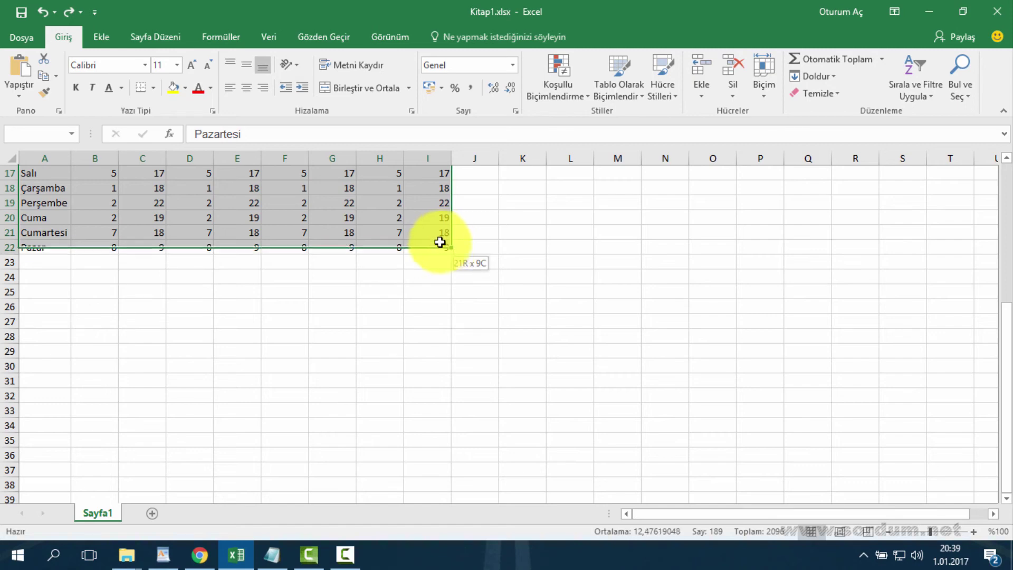
scroll(441, 242, "up", 5)
left_click(577, 101)
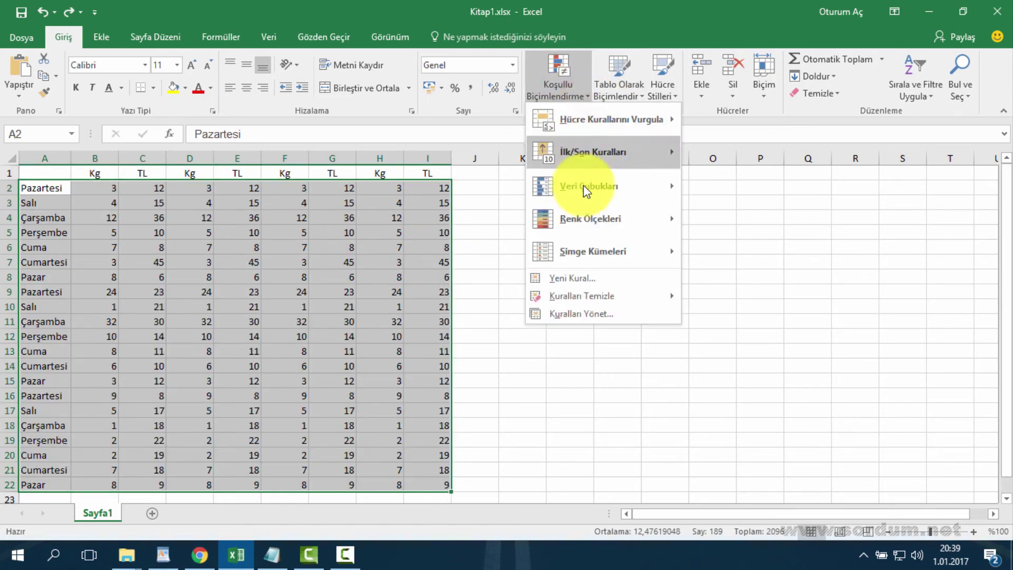
left_click(591, 273)
left_click(464, 276)
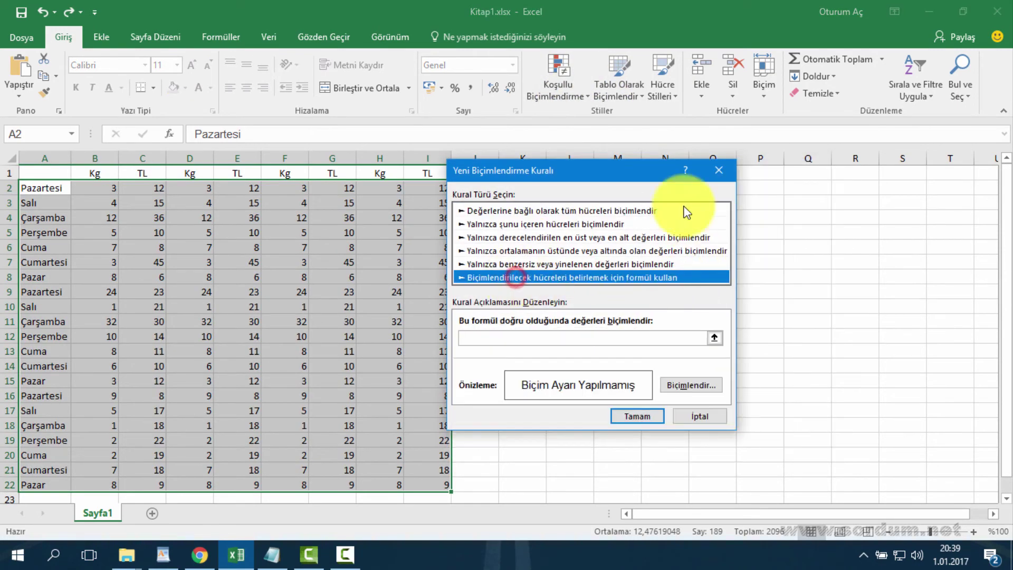
Step: Paste =EĞER(MOD(SATIR(A1);2)=0;1;0) from Notepad into the rule's formula box
left_click(271, 553)
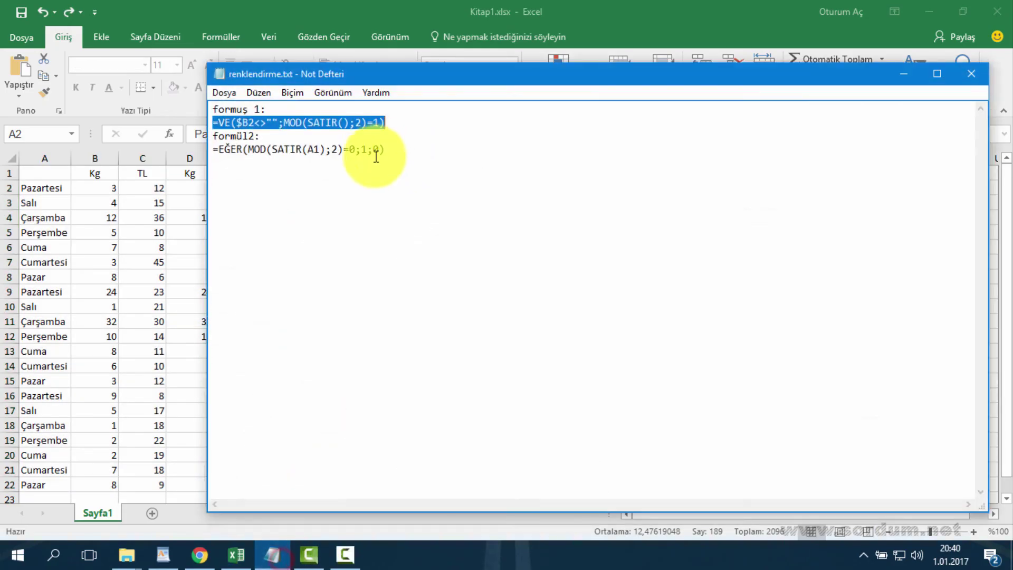
left_click_drag(386, 149, 196, 146)
right_click(272, 150)
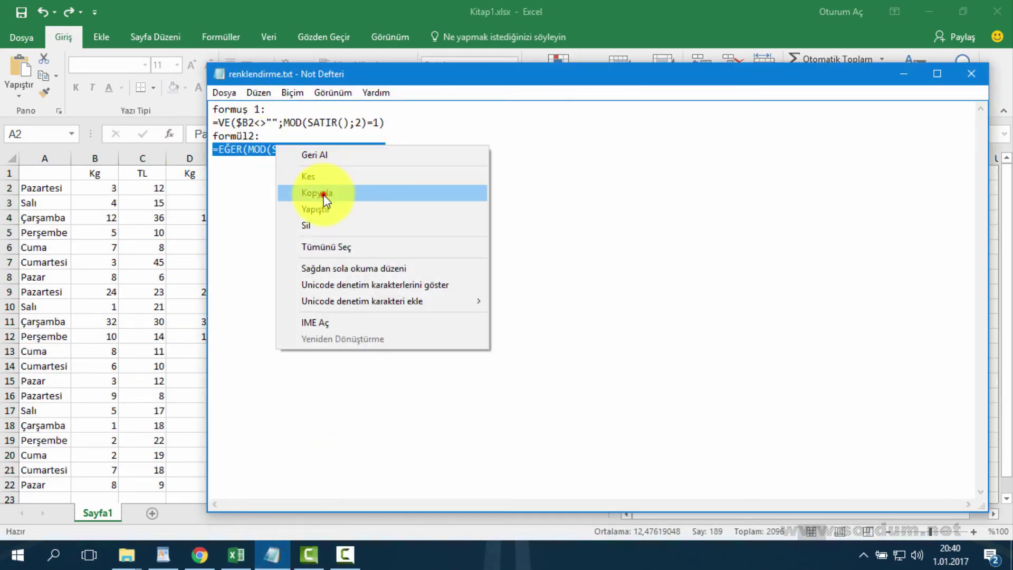
left_click(323, 196)
left_click(904, 77)
left_click(488, 339)
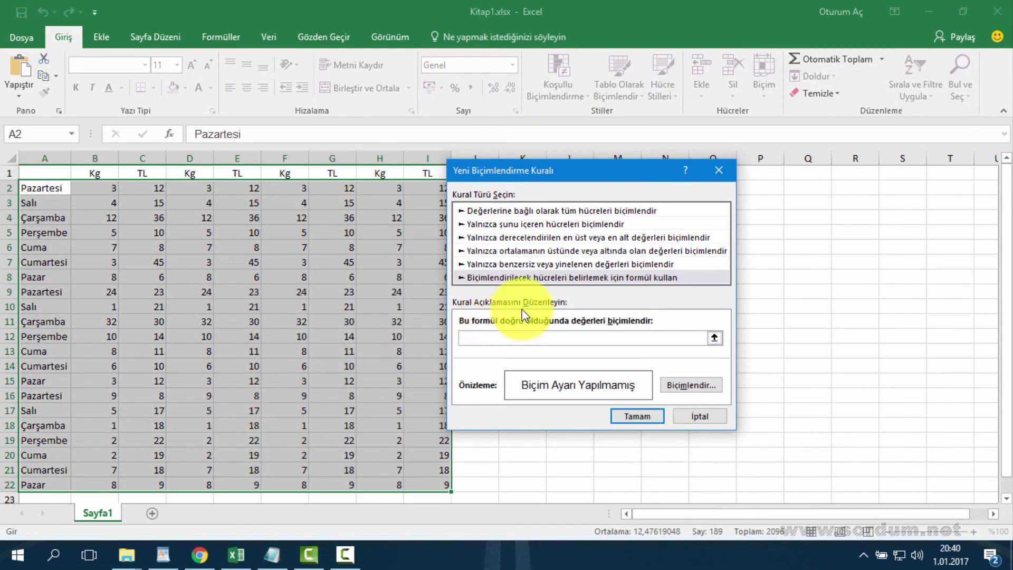
key("ctrl+v")
Step: Apply the rule with a light blue fill, then minimize Excel to the desktop
left_click(710, 383)
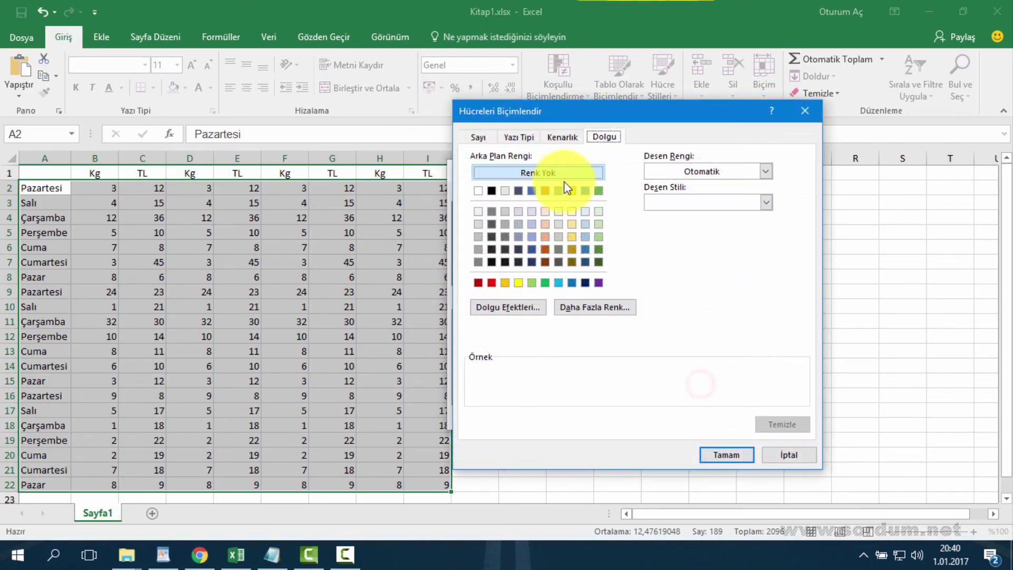
left_click(587, 225)
left_click(711, 460)
left_click(638, 416)
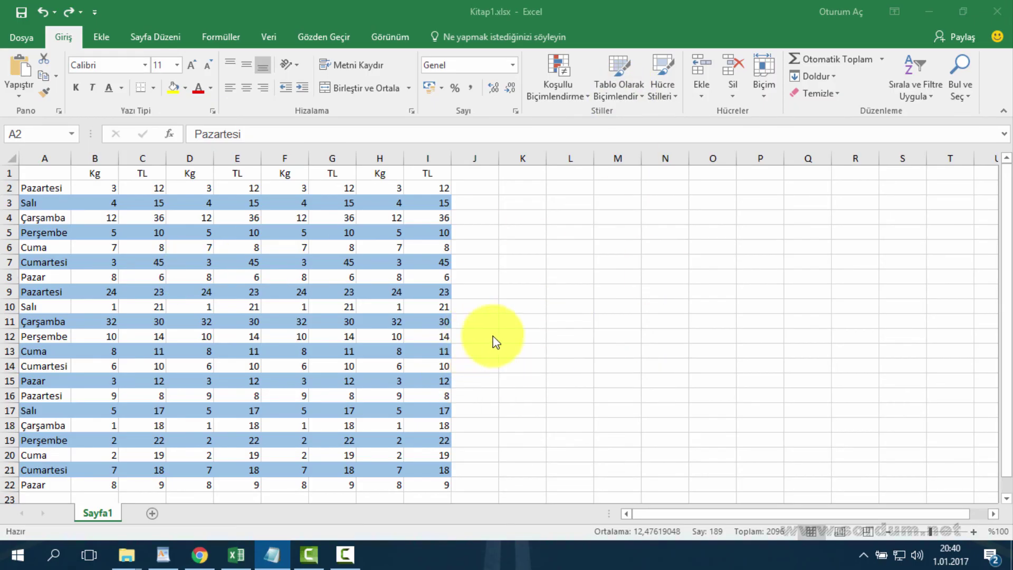
key("super+d")
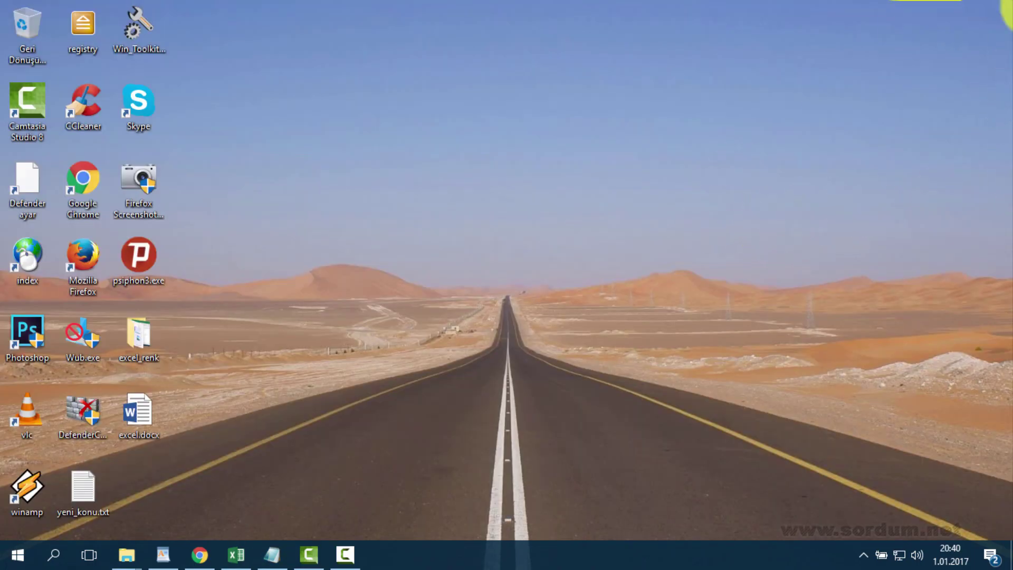